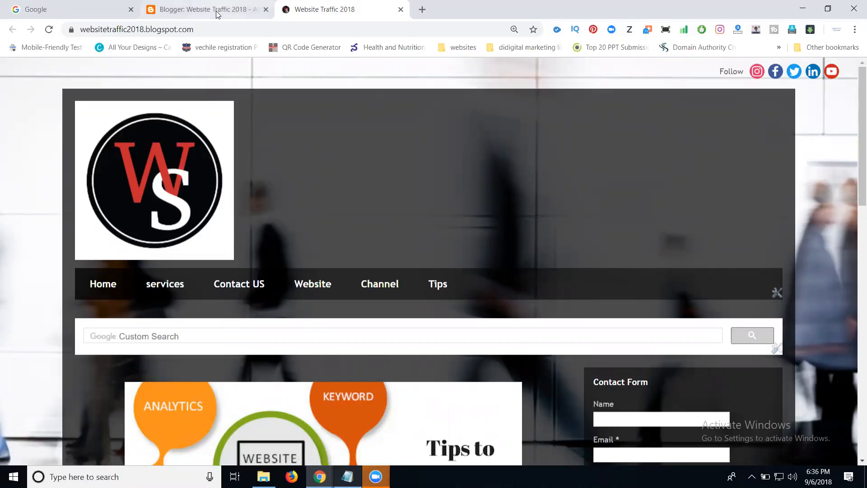
{"action": "left_click", "coordinate": [213, 33]}
{"action": "key", "text": "ctrl+c"}
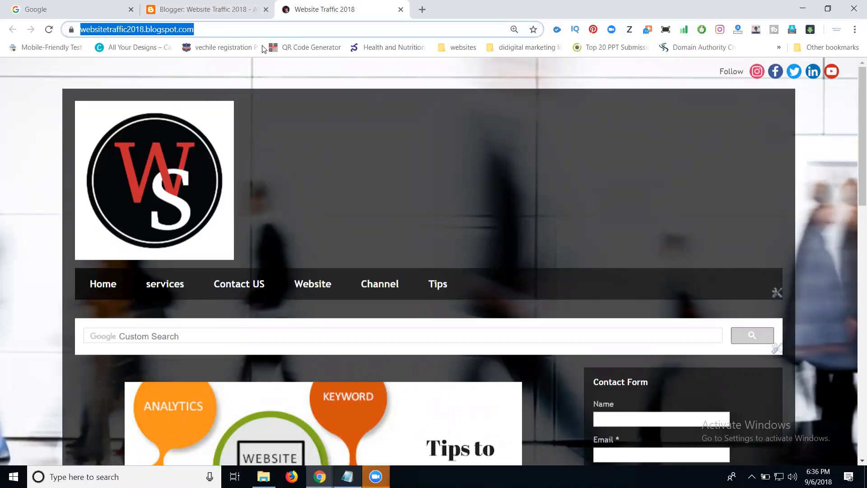
{"action": "left_click", "coordinate": [97, 11]}
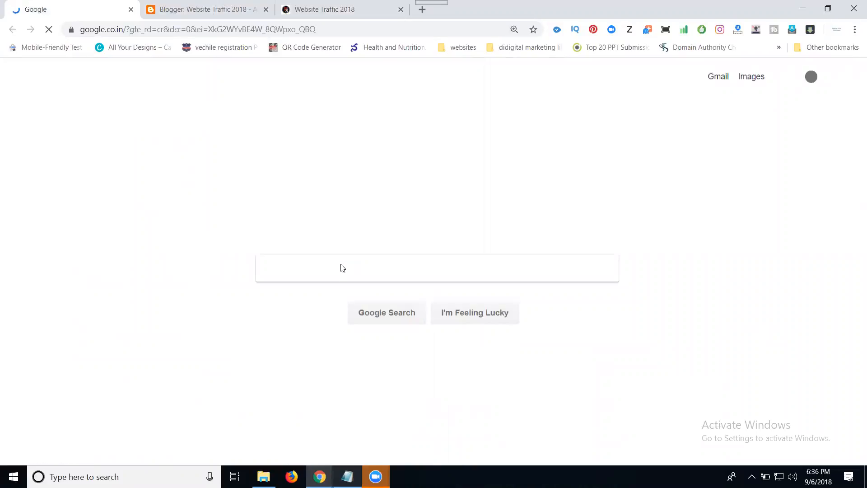
{"action": "key", "text": "ctrl+v"}
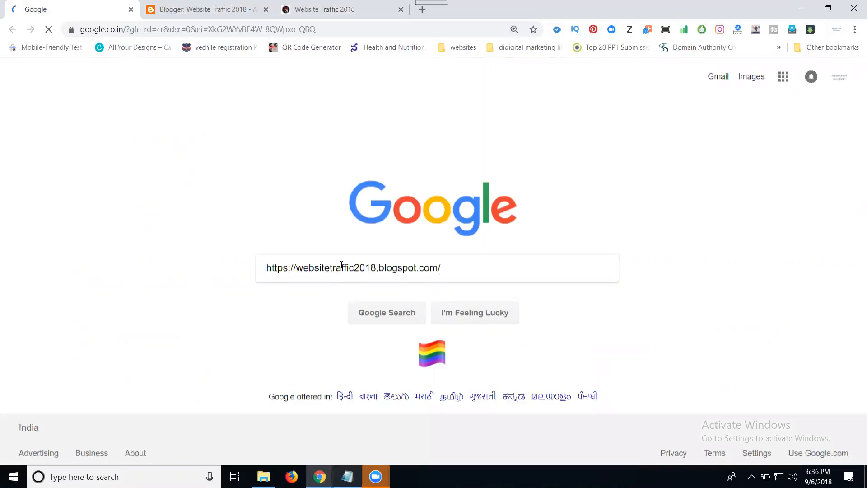
{"action": "key", "text": "Return"}
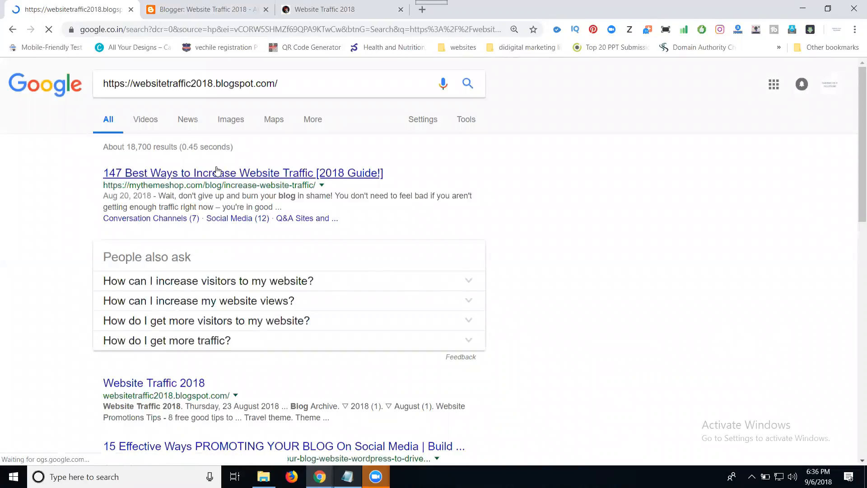
{"action": "scroll", "coordinate": [217, 170], "scroll_direction": "down", "scroll_amount": 3}
{"action": "scroll", "coordinate": [217, 169], "scroll_direction": "down", "scroll_amount": 4}
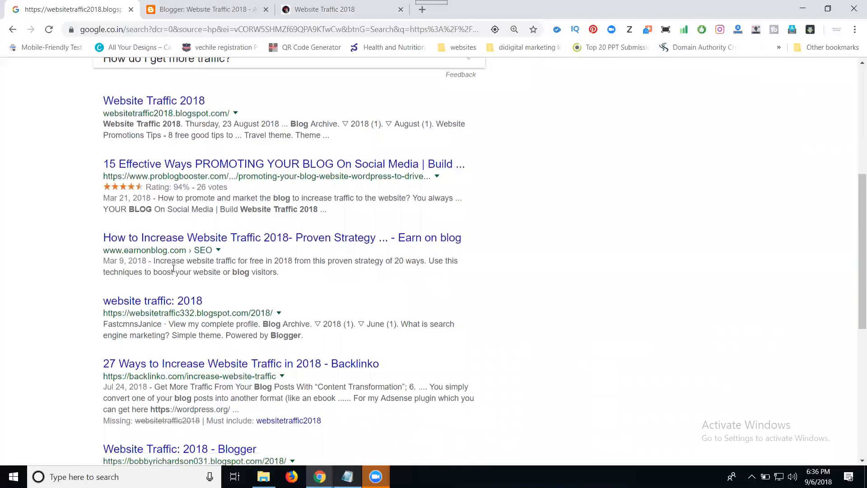
{"action": "scroll", "coordinate": [172, 280], "scroll_direction": "down", "scroll_amount": 3}
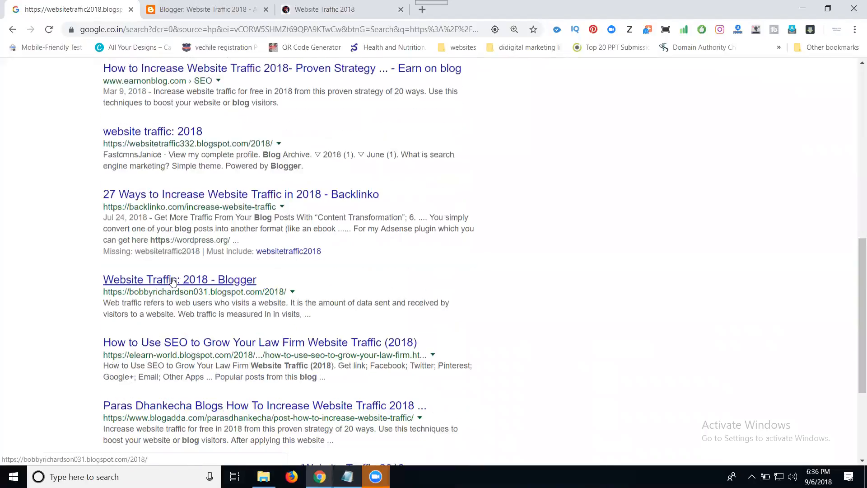
{"action": "scroll", "coordinate": [172, 281], "scroll_direction": "down", "scroll_amount": 1}
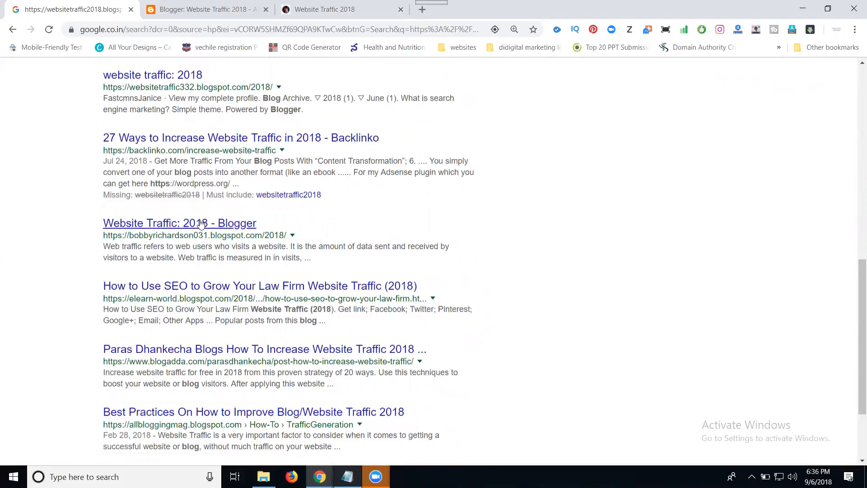
{"action": "scroll", "coordinate": [198, 228], "scroll_direction": "down", "scroll_amount": 3}
{"action": "scroll", "coordinate": [208, 197], "scroll_direction": "up", "scroll_amount": 13}
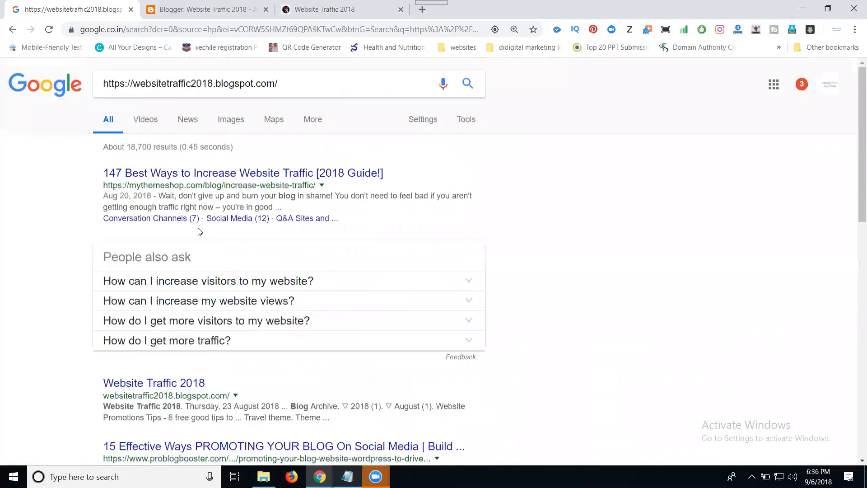
Open google.com/webmasters in a new browser tab and sign in to reach Search Console.
{"action": "left_click", "coordinate": [319, 8]}
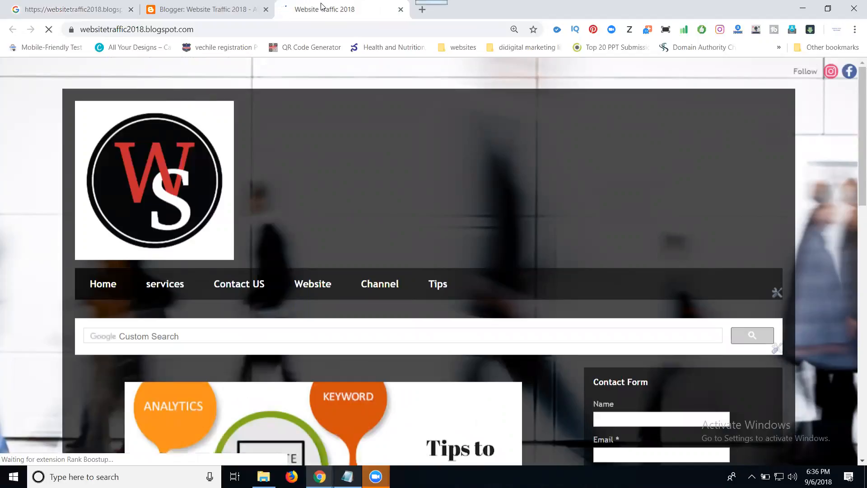
{"action": "left_click", "coordinate": [425, 11]}
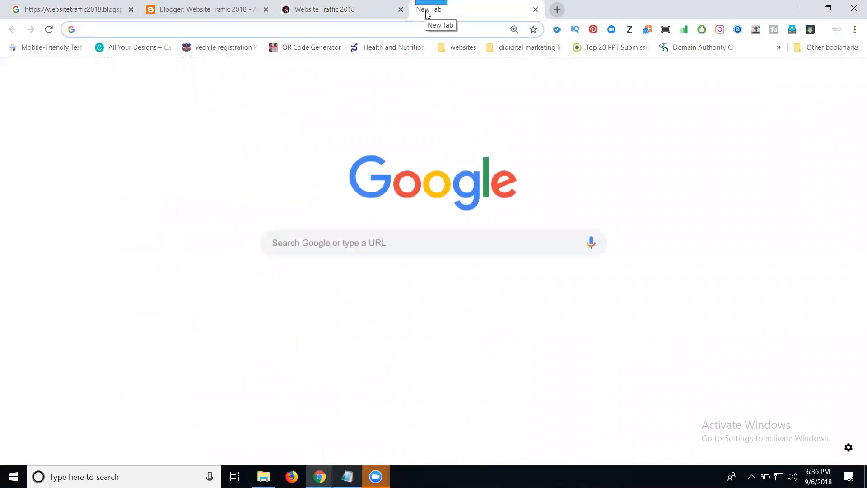
{"action": "type", "text": "google.com/"}
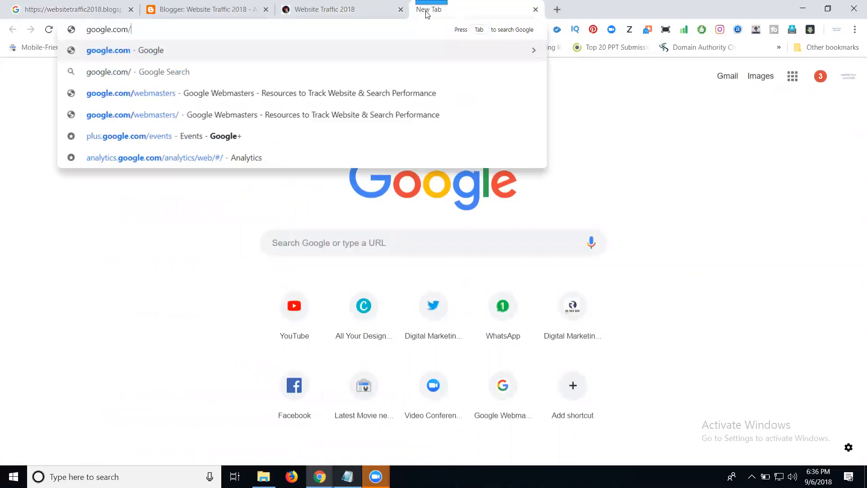
{"action": "type", "text": "webmasters"}
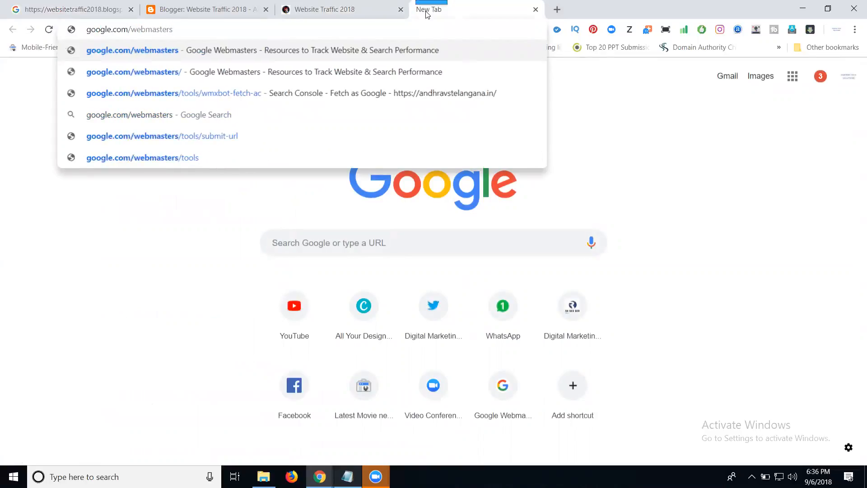
{"action": "key", "text": "Return"}
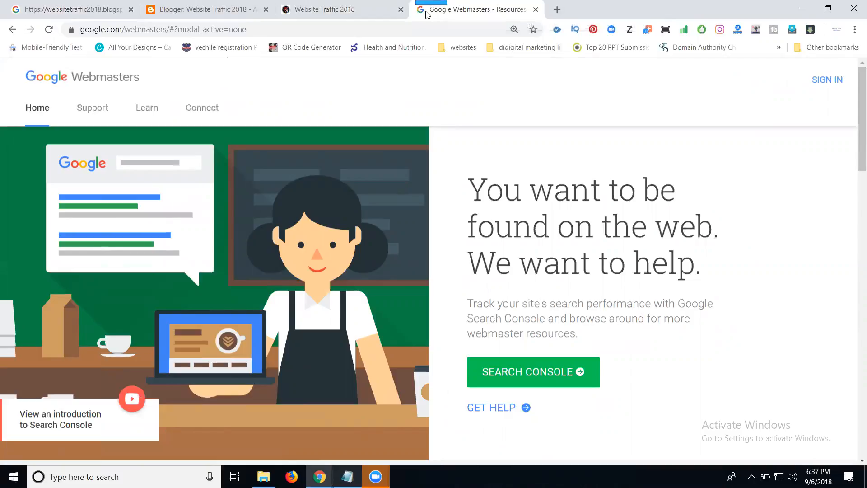
{"action": "left_click", "coordinate": [824, 84]}
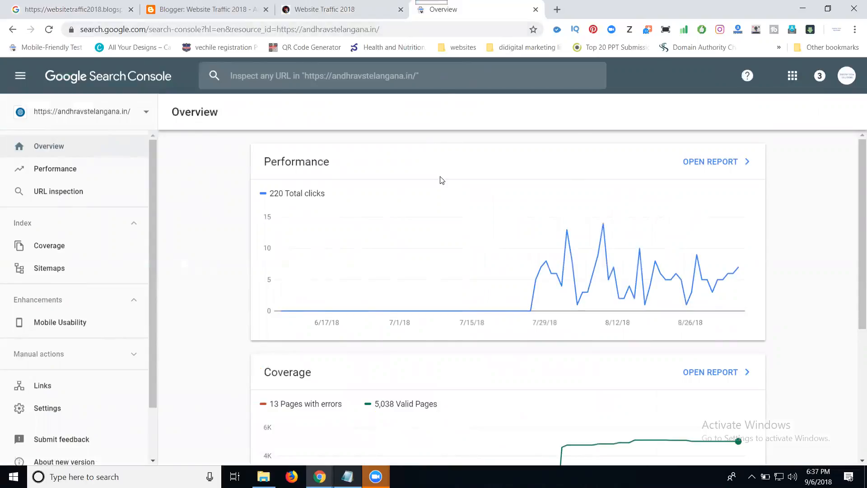
Compare the old Search Console version with the new one, returning to the new version at the end.
{"action": "scroll", "coordinate": [95, 185], "scroll_direction": "down", "scroll_amount": 3}
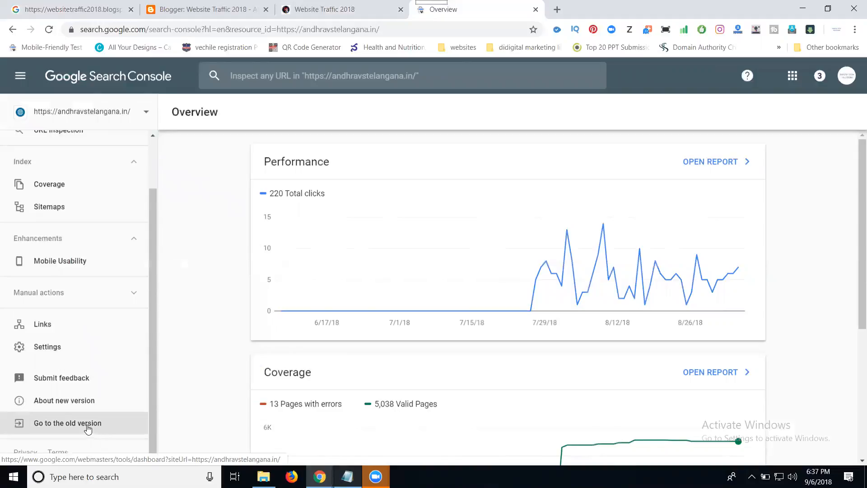
{"action": "left_click", "coordinate": [88, 428]}
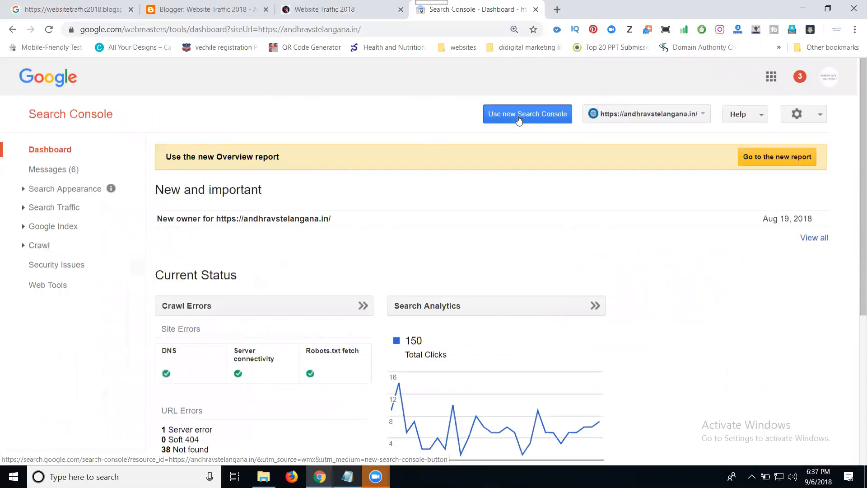
{"action": "left_click", "coordinate": [519, 118]}
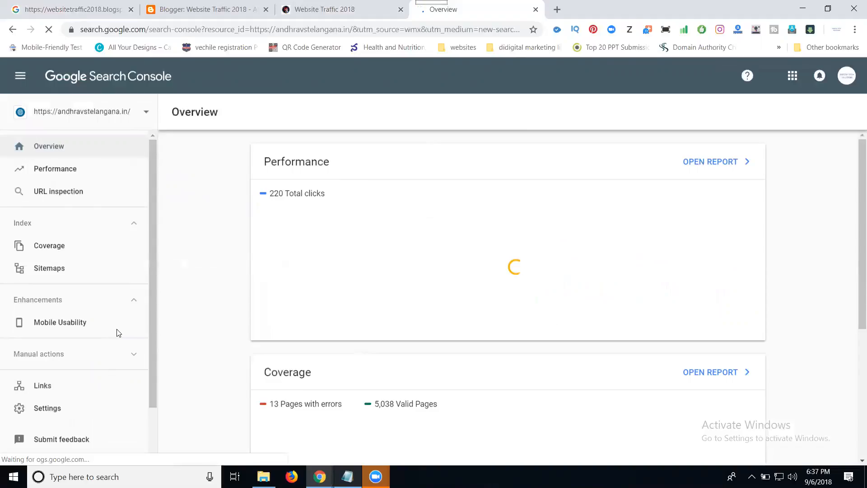
{"action": "scroll", "coordinate": [86, 257], "scroll_direction": "down", "scroll_amount": 2}
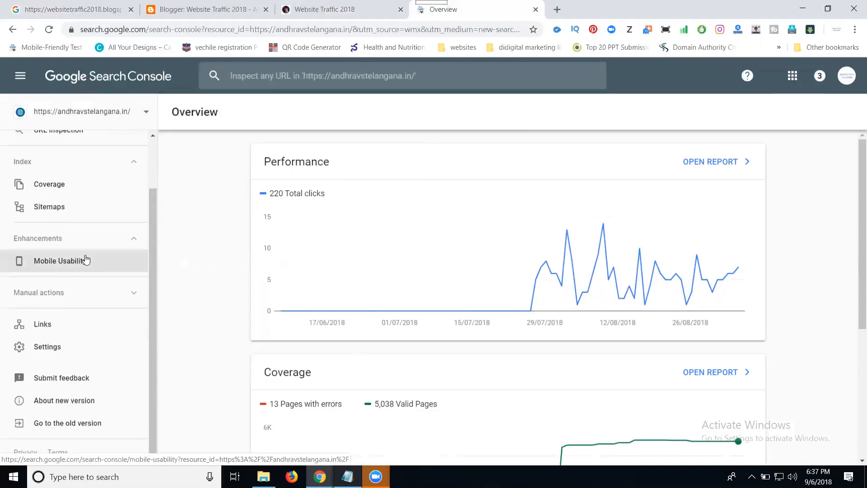
{"action": "left_click", "coordinate": [70, 423]}
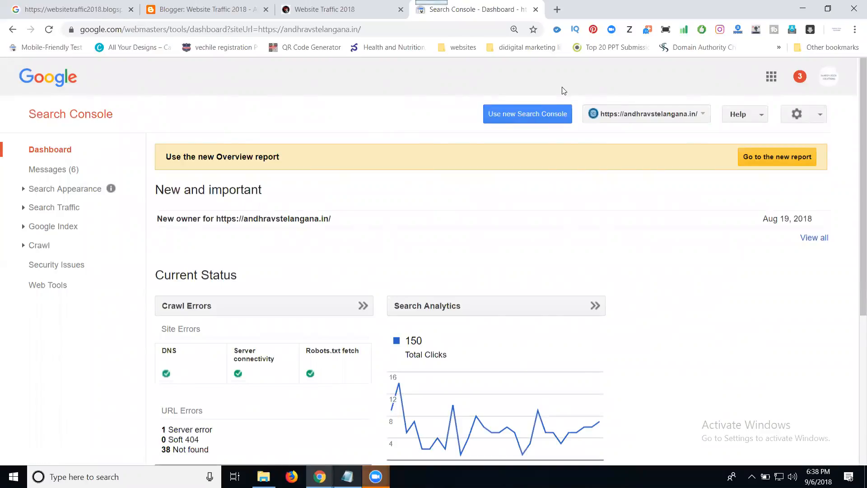
{"action": "left_click", "coordinate": [538, 119]}
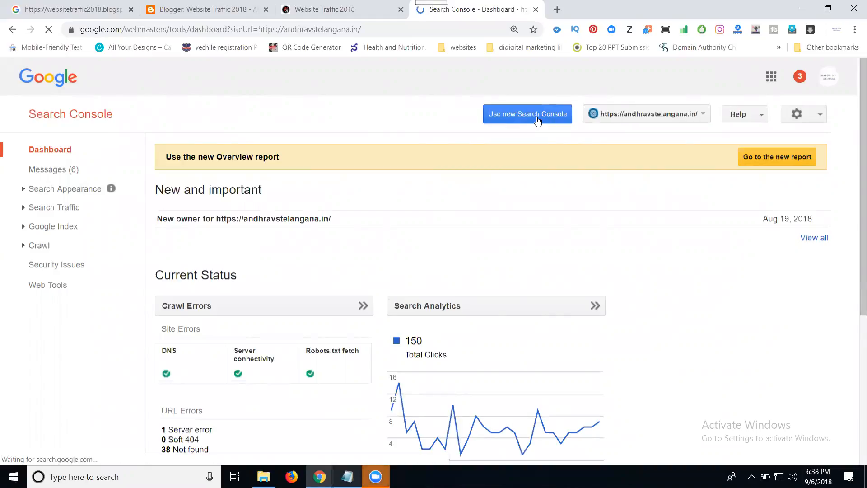
{"action": "left_click", "coordinate": [339, 13]}
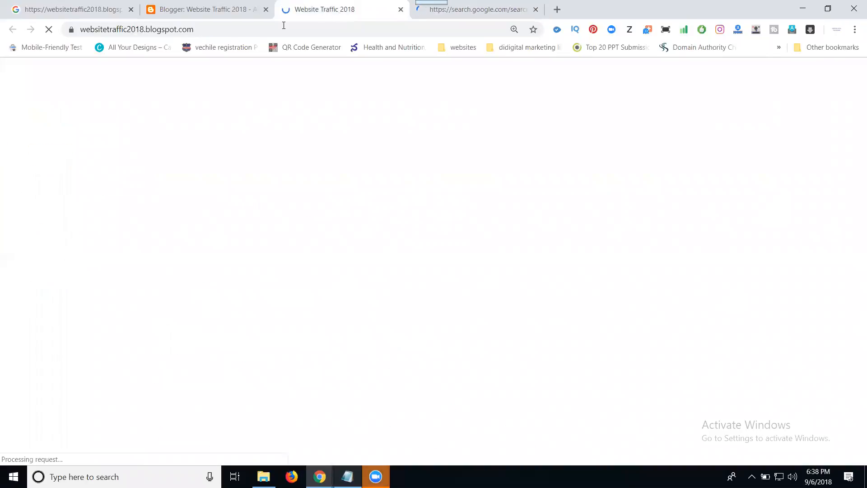
{"action": "left_click", "coordinate": [282, 27]}
{"action": "key", "text": "ctrl+c"}
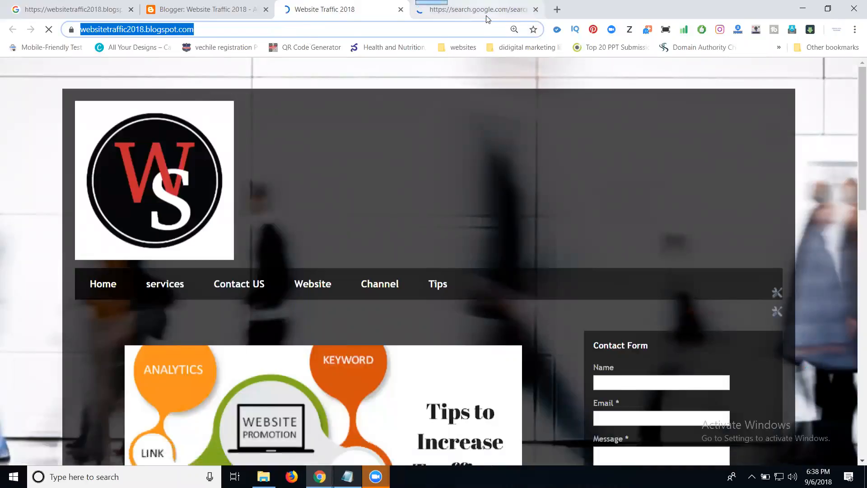
{"action": "left_click", "coordinate": [475, 9]}
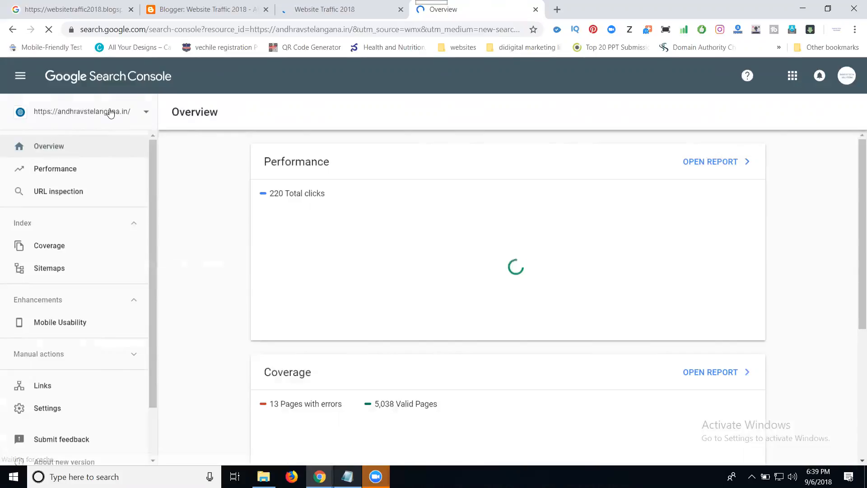
{"action": "left_click", "coordinate": [110, 112]}
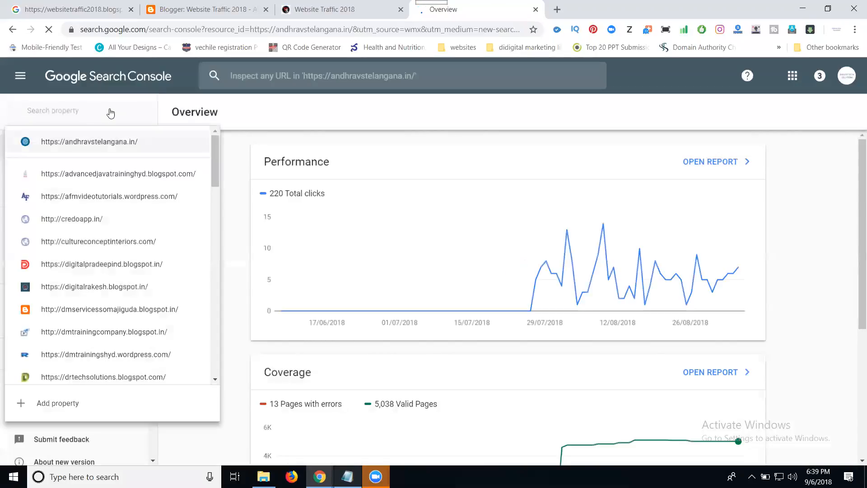
{"action": "left_click", "coordinate": [67, 409]}
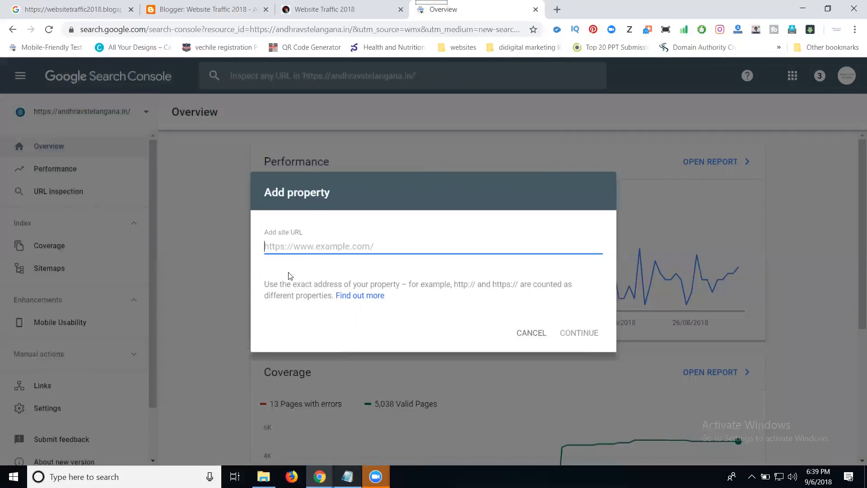
{"action": "key", "text": "ctrl+v"}
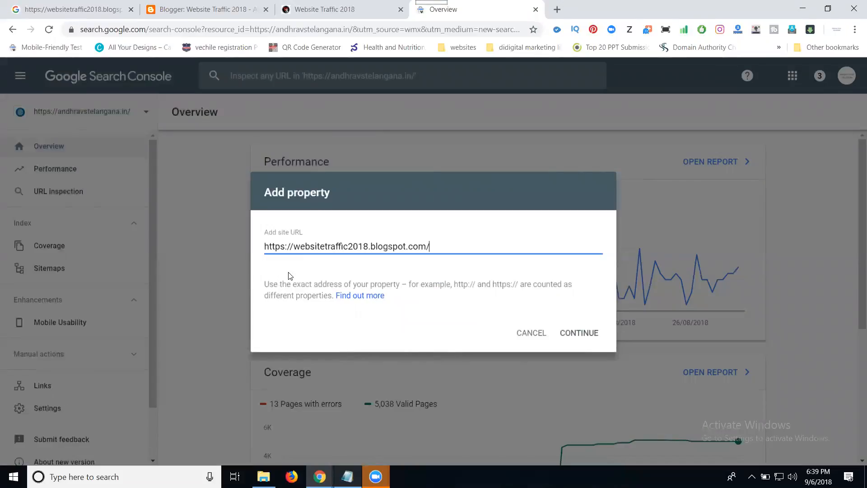
{"action": "left_click", "coordinate": [582, 334]}
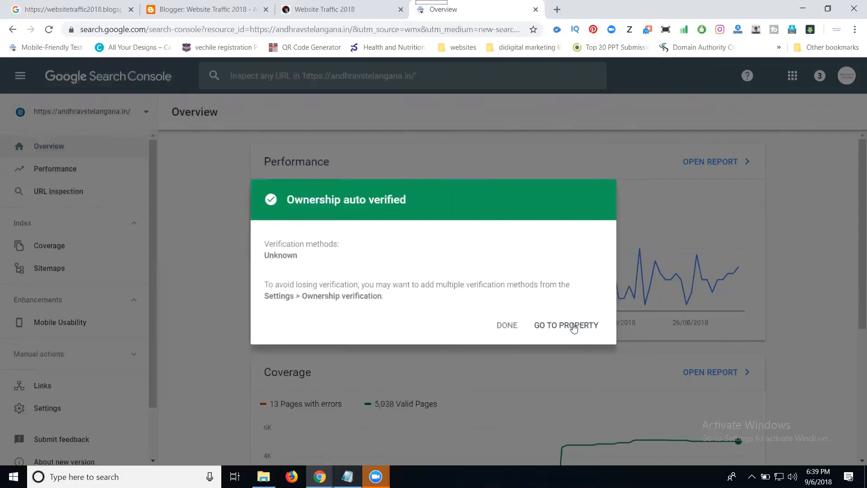
{"action": "left_click", "coordinate": [502, 326]}
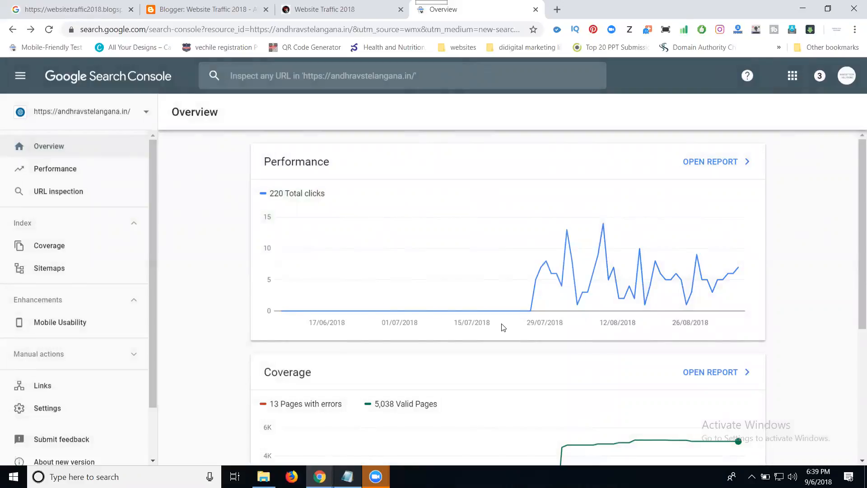
Look through the Search Console property list for the Website Traffic 2018 blog, checking the blog's address against its live page.
{"action": "left_click", "coordinate": [121, 117]}
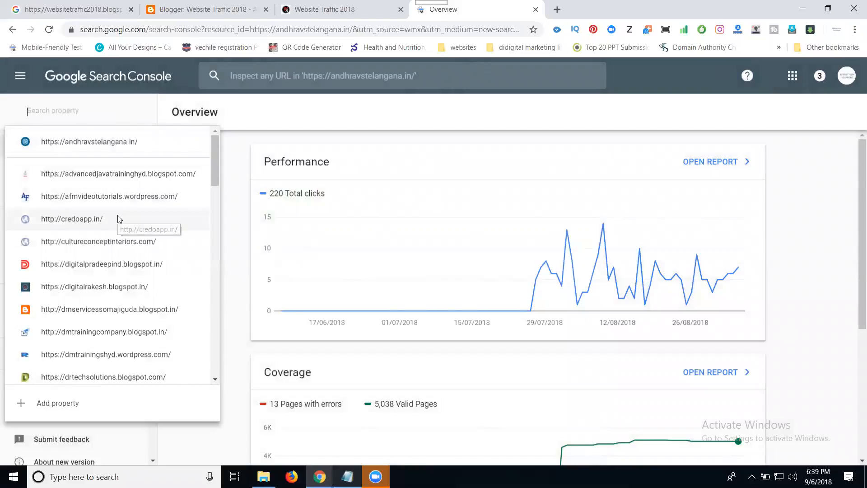
{"action": "scroll", "coordinate": [118, 220], "scroll_direction": "down", "scroll_amount": 3}
{"action": "scroll", "coordinate": [118, 220], "scroll_direction": "down", "scroll_amount": 4}
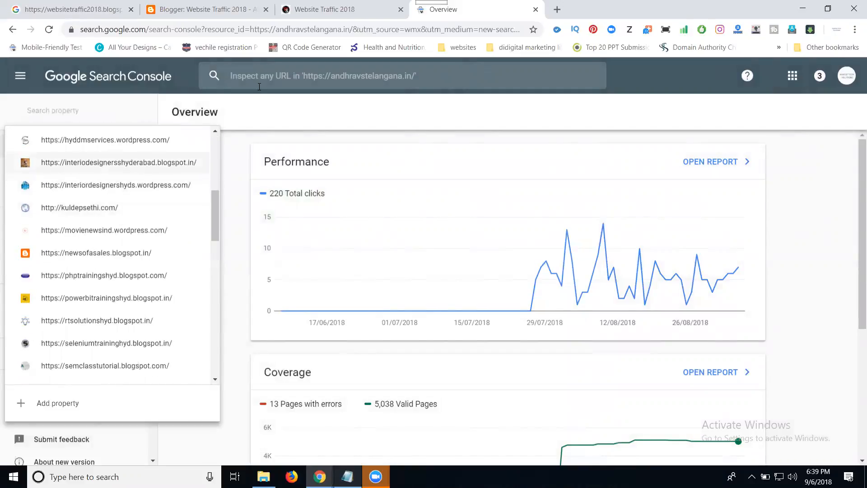
{"action": "left_click", "coordinate": [307, 10]}
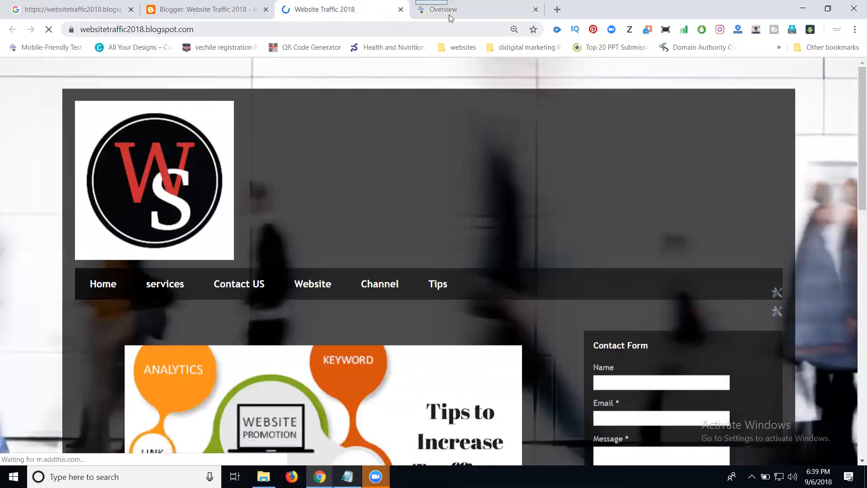
{"action": "left_click", "coordinate": [449, 15]}
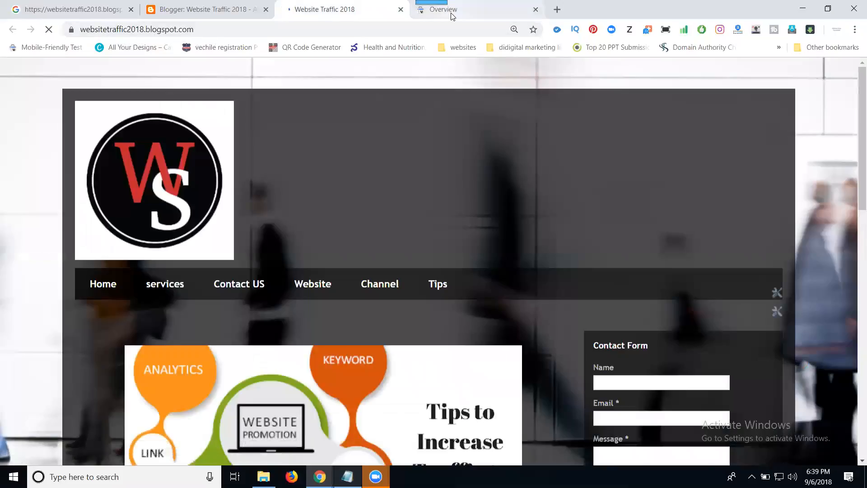
{"action": "scroll", "coordinate": [75, 242], "scroll_direction": "down", "scroll_amount": 2}
{"action": "scroll", "coordinate": [74, 242], "scroll_direction": "down", "scroll_amount": 15}
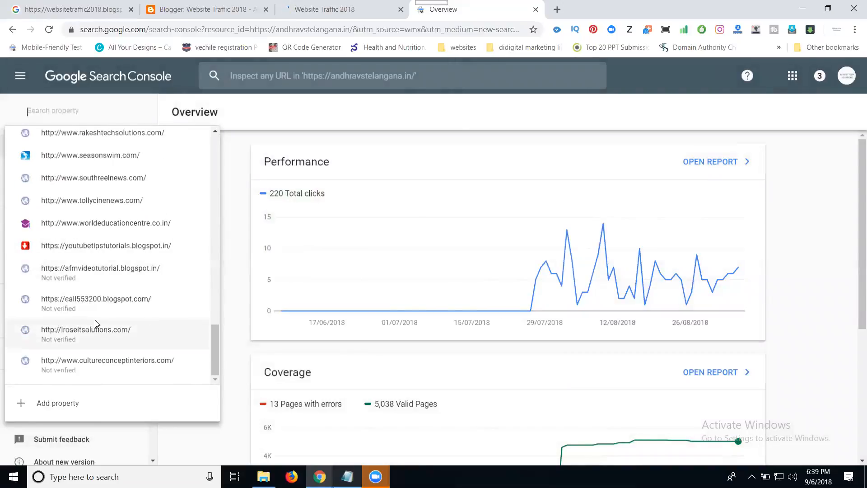
{"action": "scroll", "coordinate": [93, 322], "scroll_direction": "up", "scroll_amount": 1}
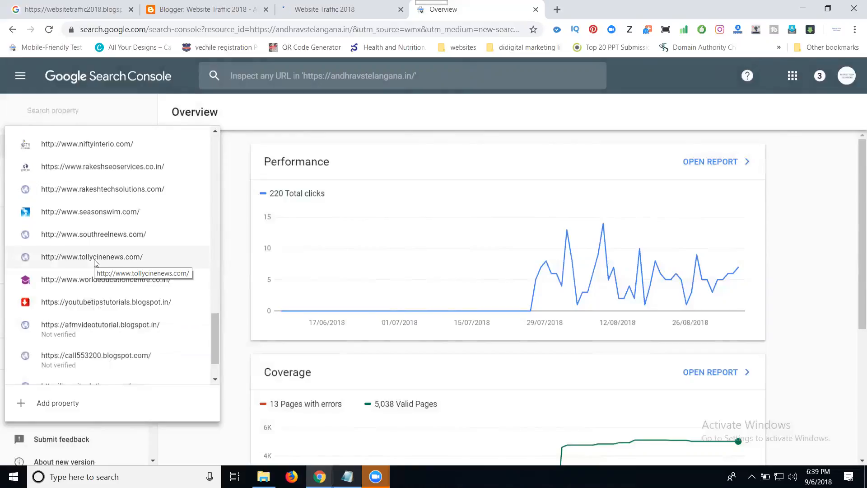
{"action": "scroll", "coordinate": [95, 263], "scroll_direction": "down", "scroll_amount": 1}
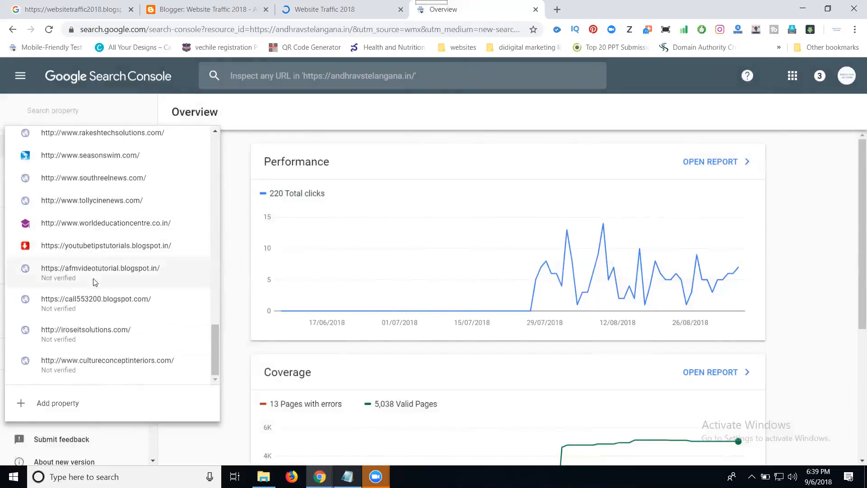
{"action": "left_click", "coordinate": [72, 410]}
{"action": "key", "text": "ctrl+v"}
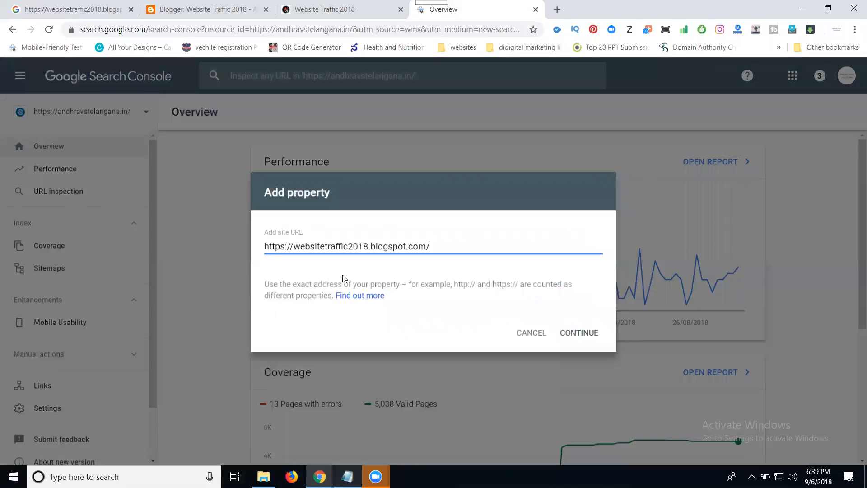
{"action": "left_click", "coordinate": [570, 332]}
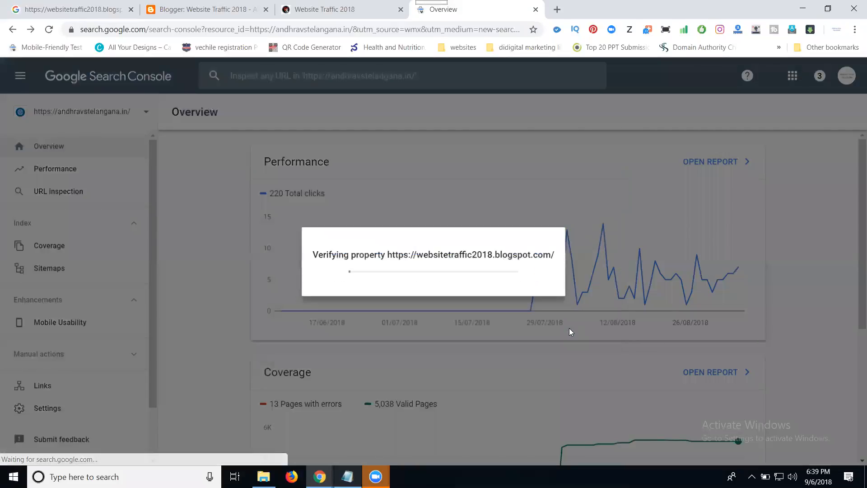
{"action": "left_click", "coordinate": [569, 327]}
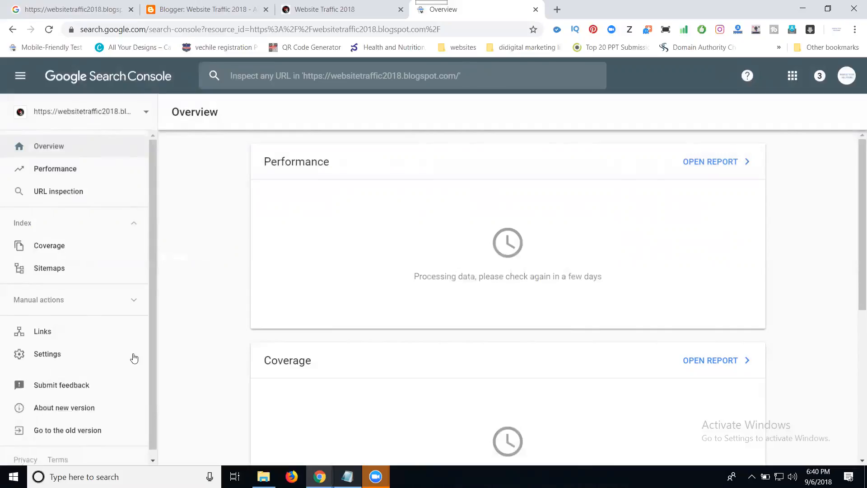
Switch the blog's property to the old Search Console version and look through the property list there.
{"action": "scroll", "coordinate": [99, 413], "scroll_direction": "down", "scroll_amount": 1}
{"action": "left_click", "coordinate": [55, 425]}
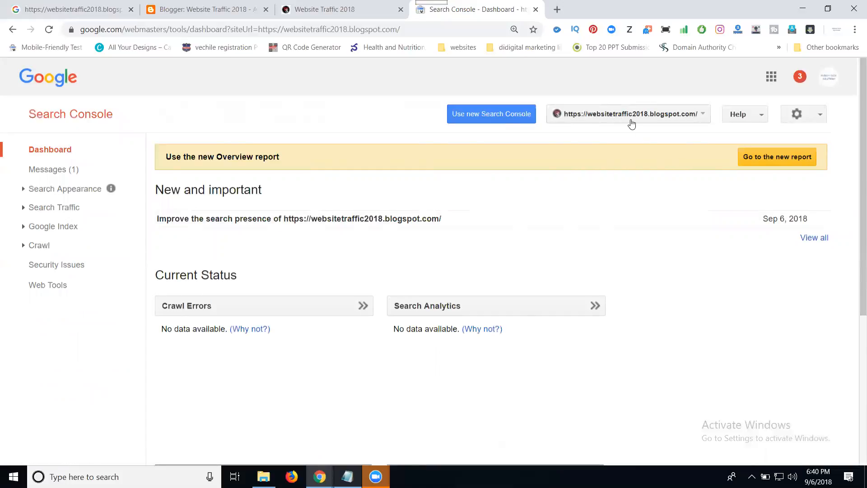
{"action": "left_click", "coordinate": [663, 122]}
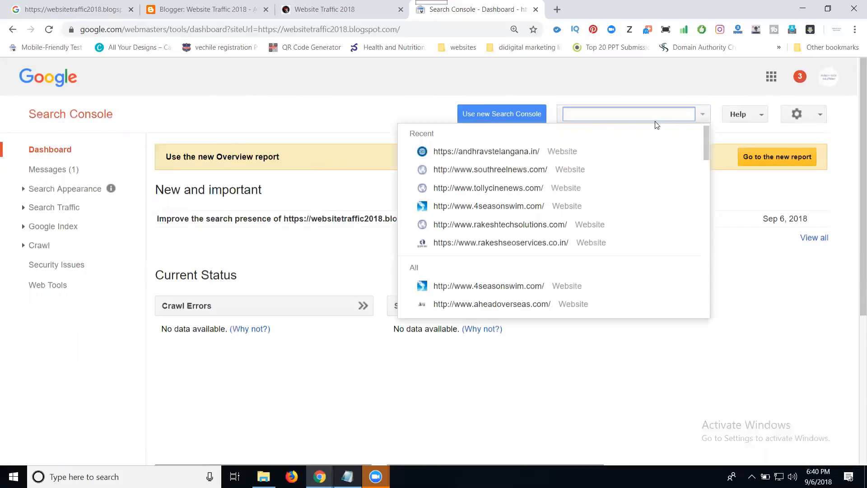
{"action": "scroll", "coordinate": [576, 181], "scroll_direction": "down", "scroll_amount": 5}
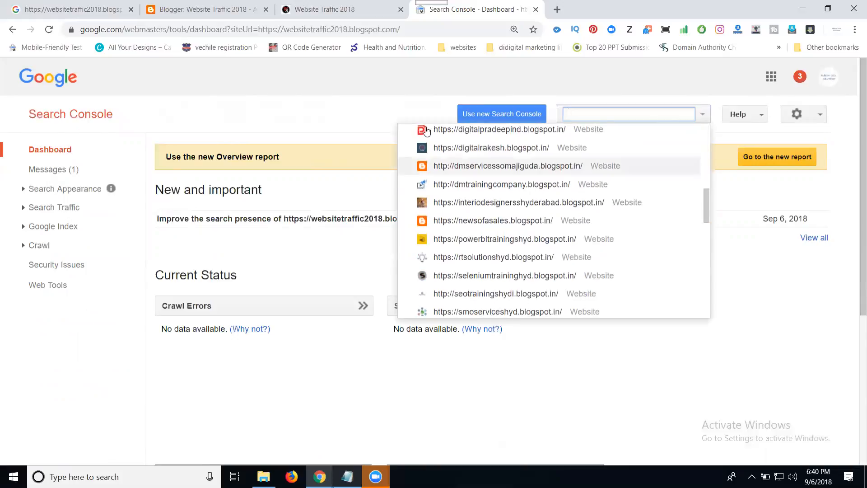
{"action": "left_click", "coordinate": [323, 99]}
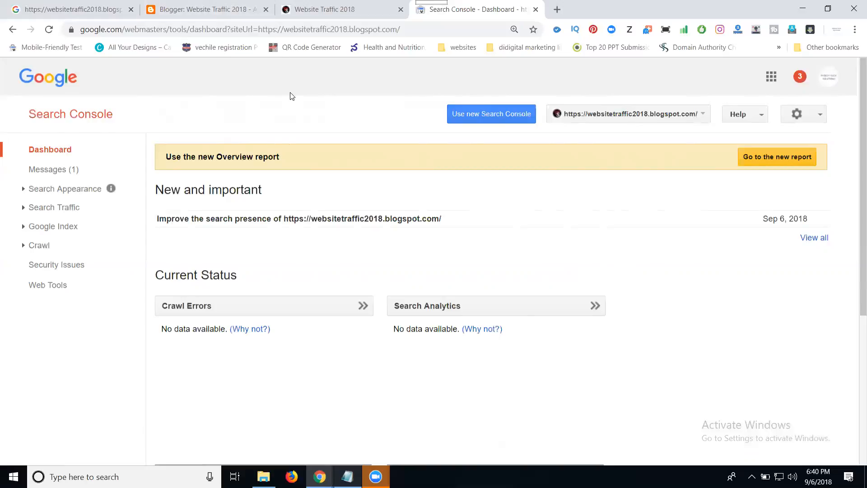
Revisit the live blog, return to Search Console and fetch the blog's homepage with Fetch as Google for Desktop.
{"action": "left_click", "coordinate": [258, 10]}
{"action": "left_click", "coordinate": [301, 11]}
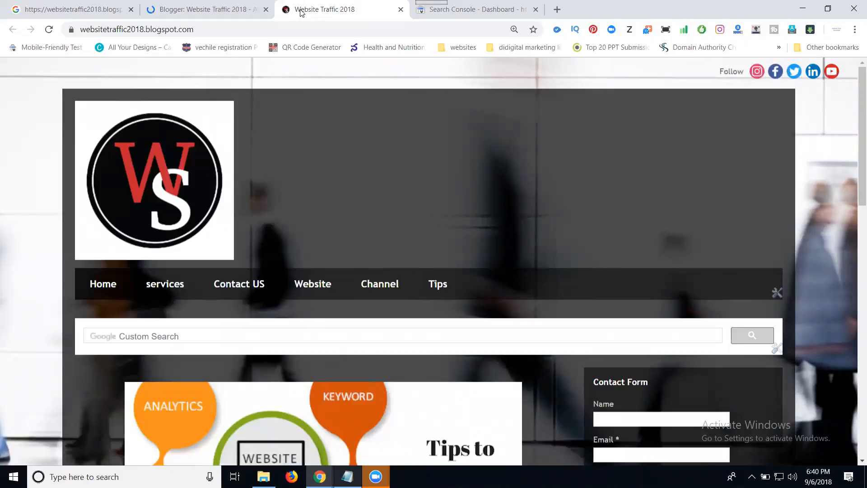
{"action": "left_click", "coordinate": [482, 13]}
{"action": "left_click", "coordinate": [56, 248]}
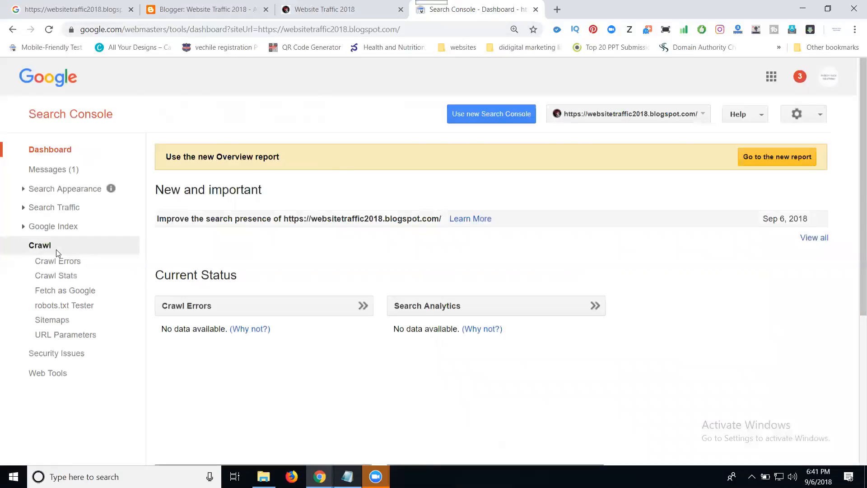
{"action": "left_click", "coordinate": [59, 291]}
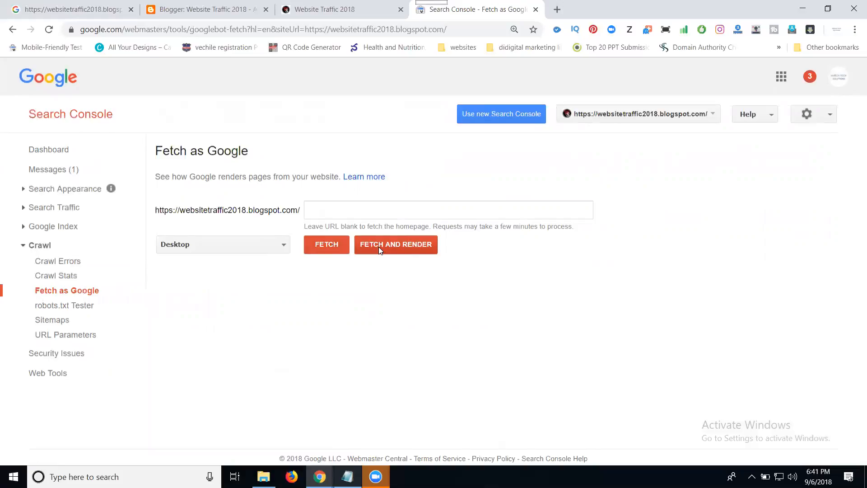
{"action": "left_click", "coordinate": [327, 248]}
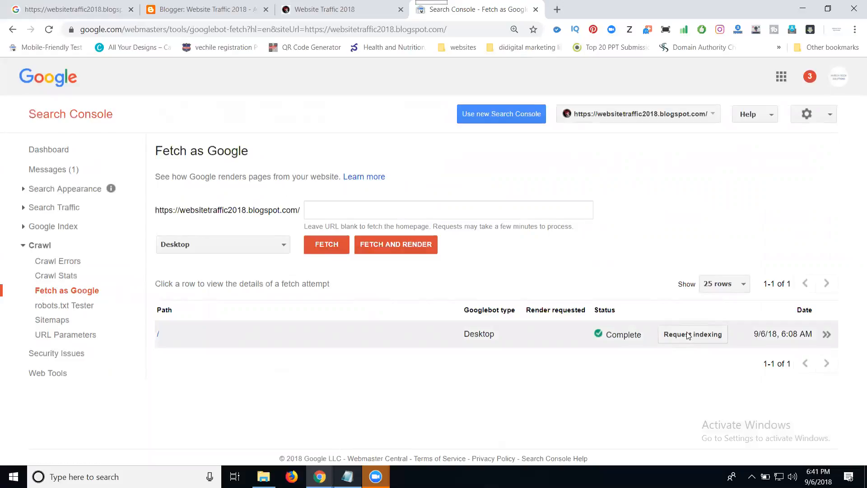
Request indexing of the fetched homepage with Crawl only this URL, completing the robot check.
{"action": "left_click", "coordinate": [689, 336]}
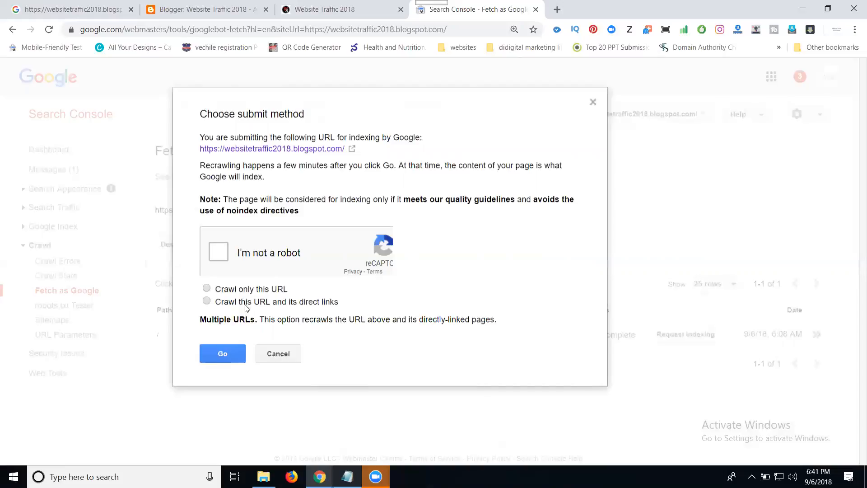
{"action": "left_click", "coordinate": [248, 289]}
{"action": "left_click", "coordinate": [240, 251]}
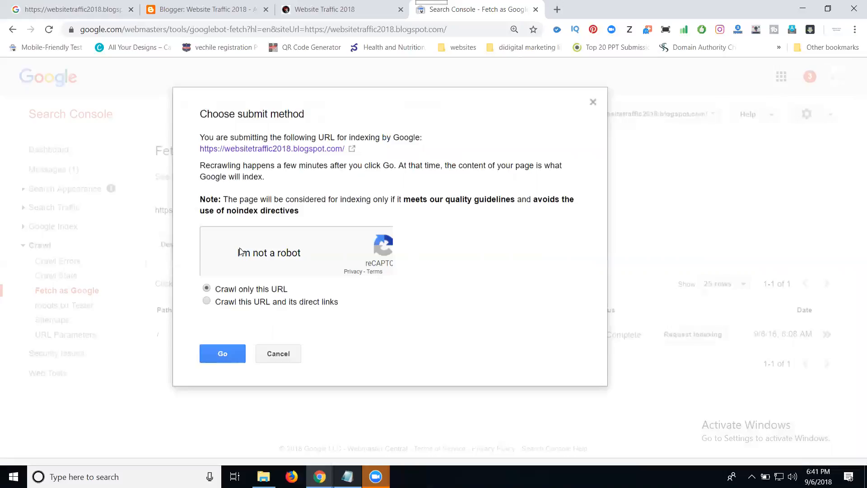
{"action": "left_click", "coordinate": [226, 354]}
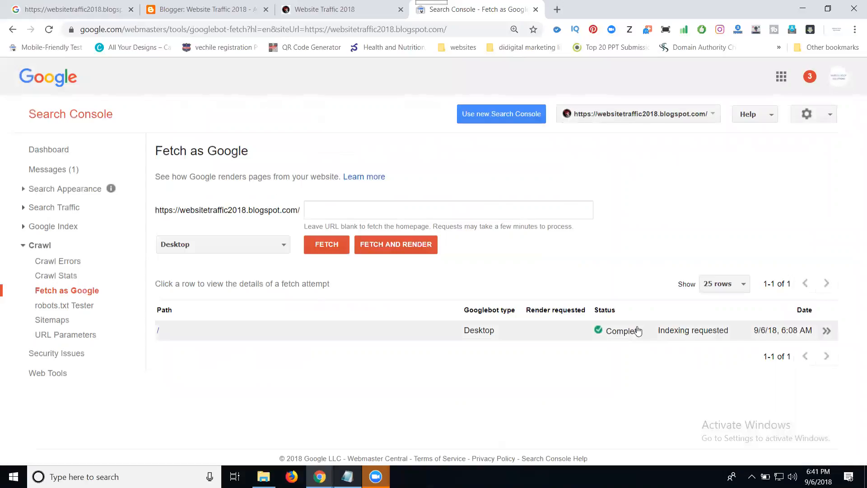
Open the blog's Contact US page and copy the p/contact-us.html part of its address.
{"action": "left_click", "coordinate": [321, 11]}
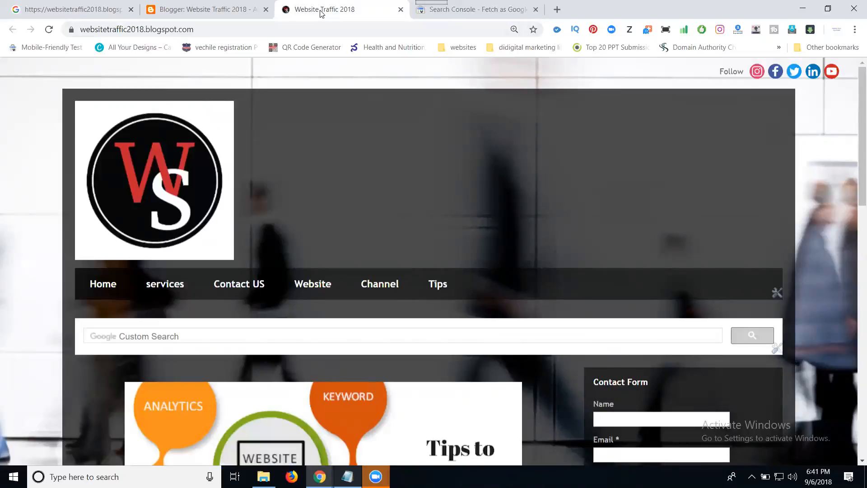
{"action": "left_click", "coordinate": [230, 285]}
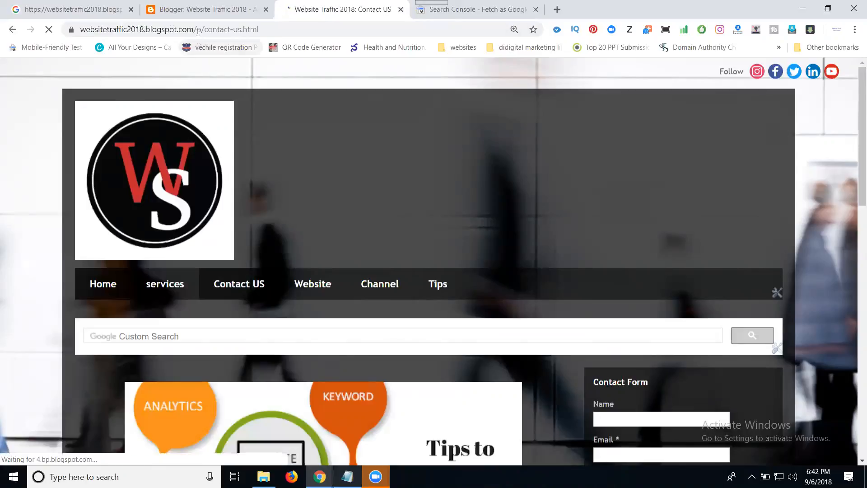
{"action": "left_click_drag", "start_coordinate": [200, 30], "coordinate": [285, 30]}
{"action": "key", "text": "ctrl+c"}
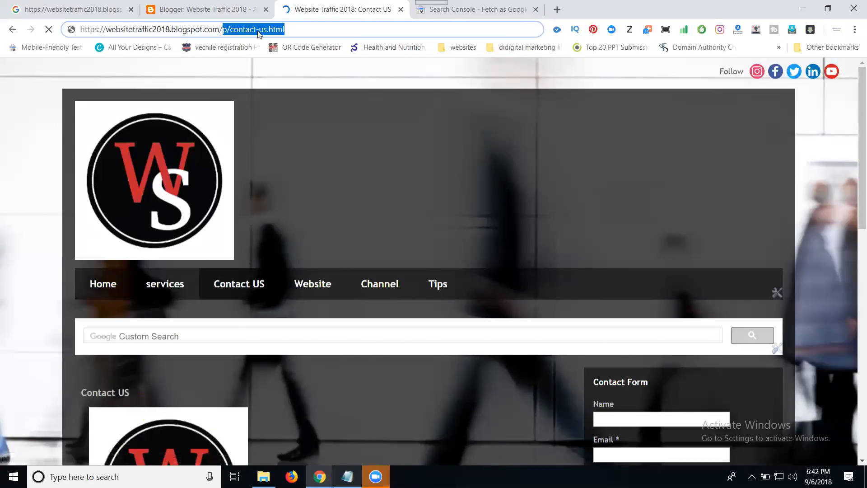
Fetch p/contact-us.html with Fetch as Google for Desktop in Search Console.
{"action": "left_click", "coordinate": [480, 10]}
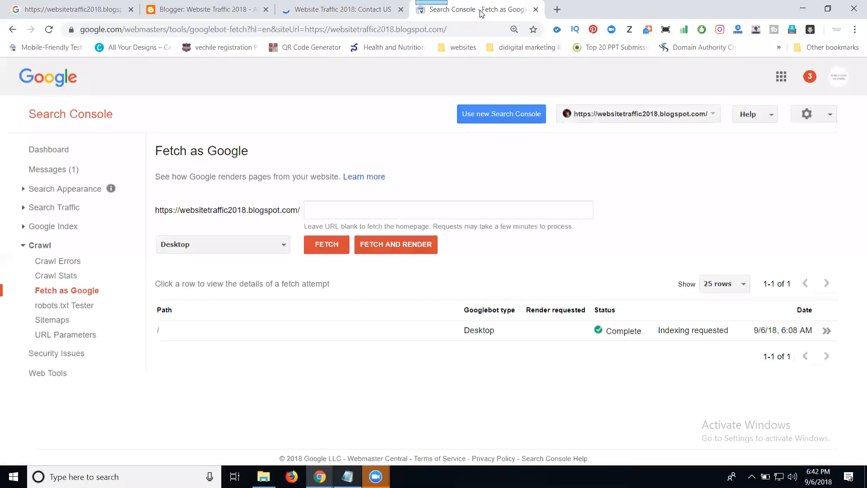
{"action": "left_click", "coordinate": [359, 208]}
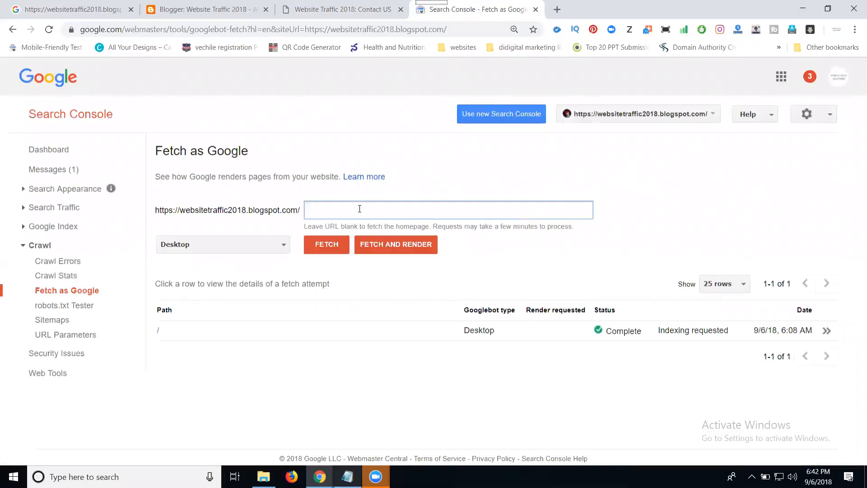
{"action": "key", "text": "ctrl+v"}
{"action": "left_click", "coordinate": [326, 245]}
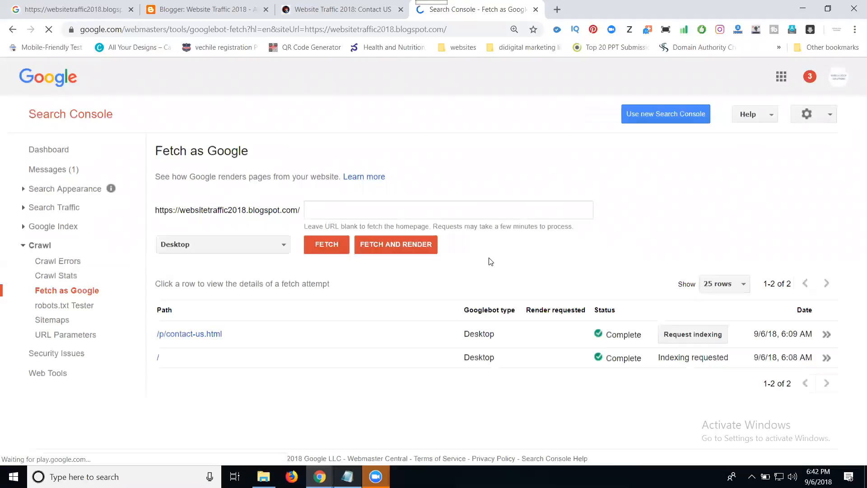
Request indexing of the contact-us page with Crawl only this URL, passing the robot check.
{"action": "left_click", "coordinate": [698, 334]}
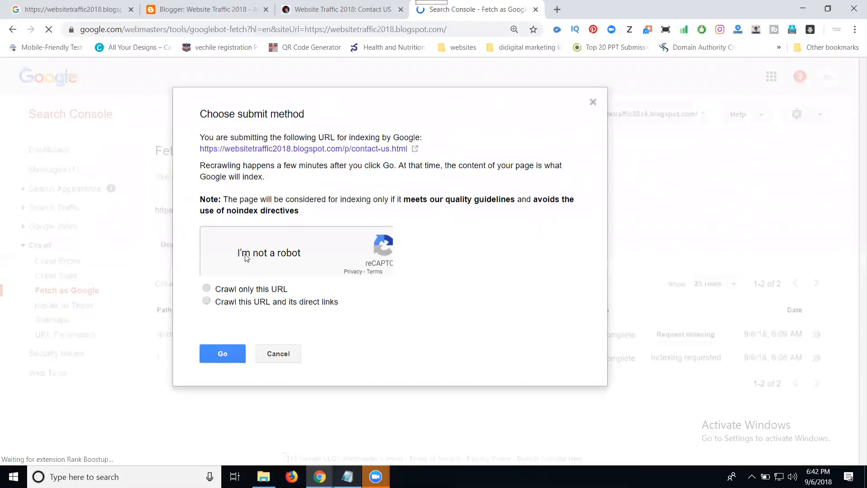
{"action": "left_click", "coordinate": [234, 292]}
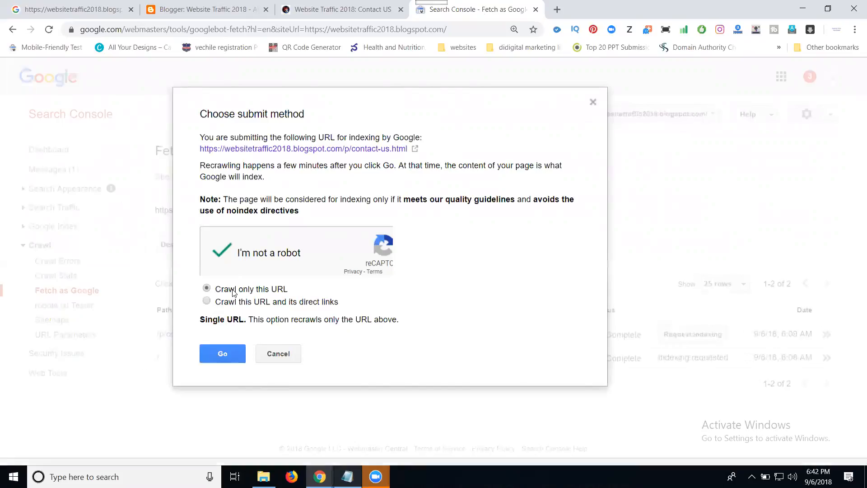
{"action": "left_click", "coordinate": [218, 352]}
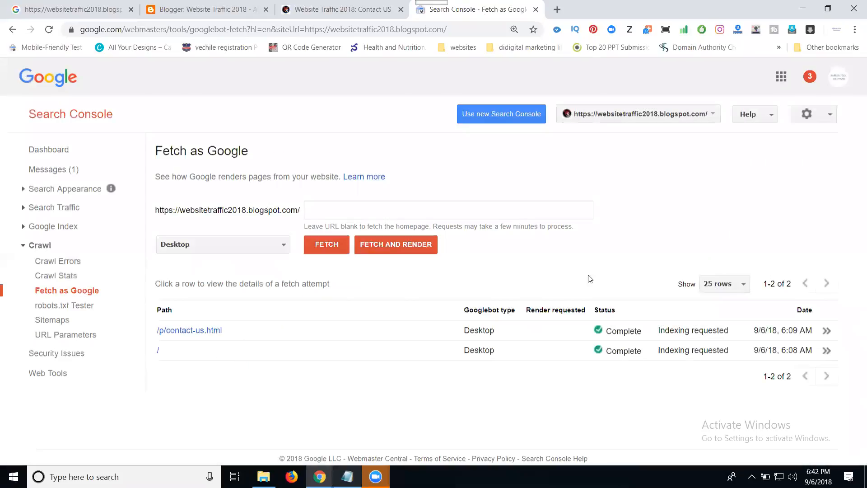